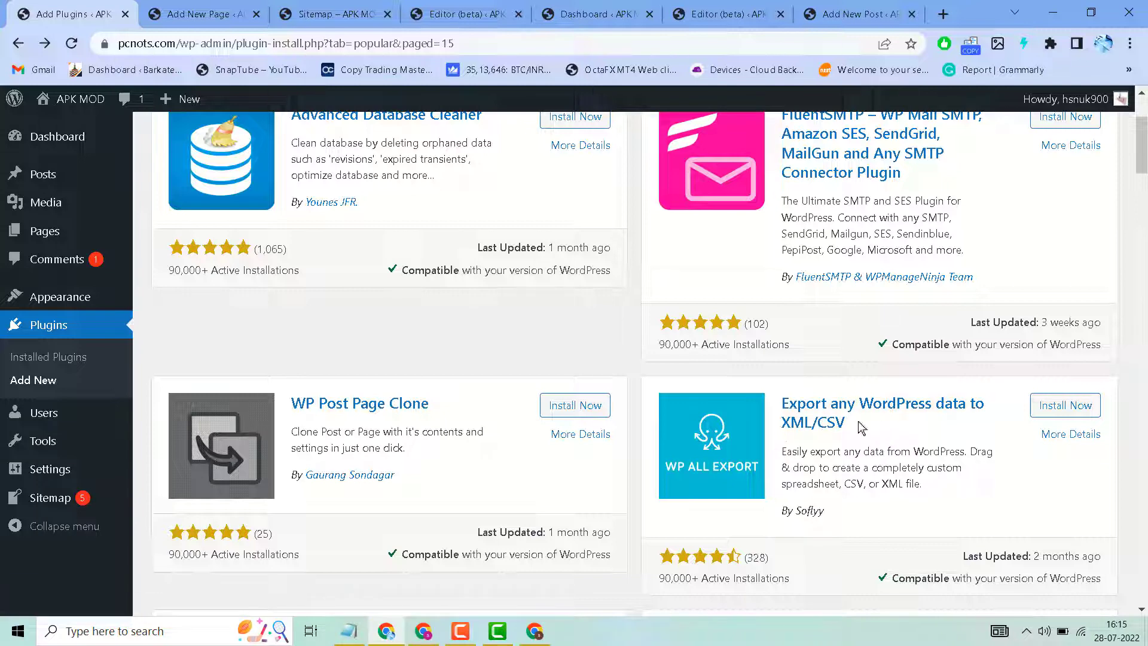
- Install and activate the 'Export any WordPress data to XML/CSV' (WP All Export) plugin
click(1064, 405)
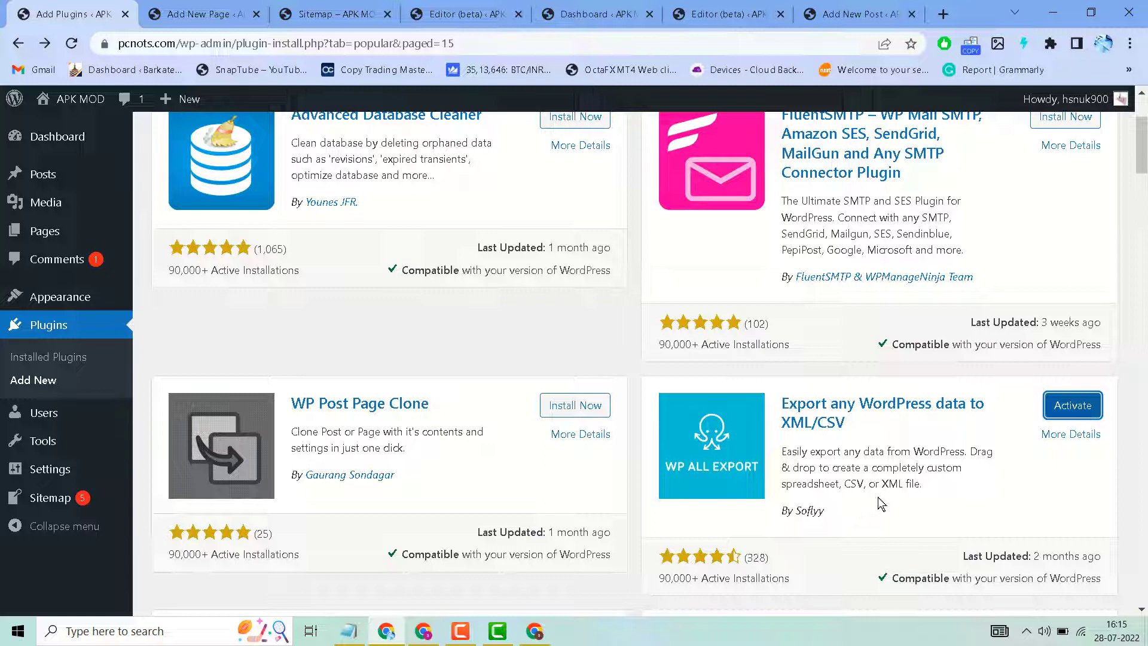
click(1077, 402)
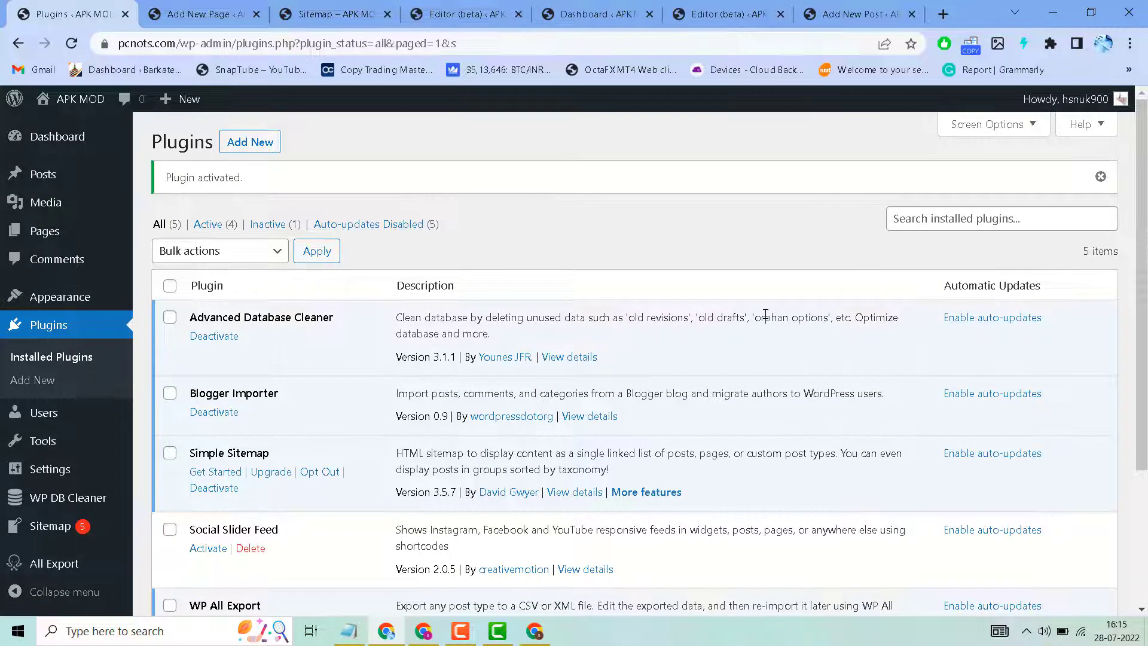
- Start a new export via the All Export menu's New Export page
scroll(577, 342, down, 3)
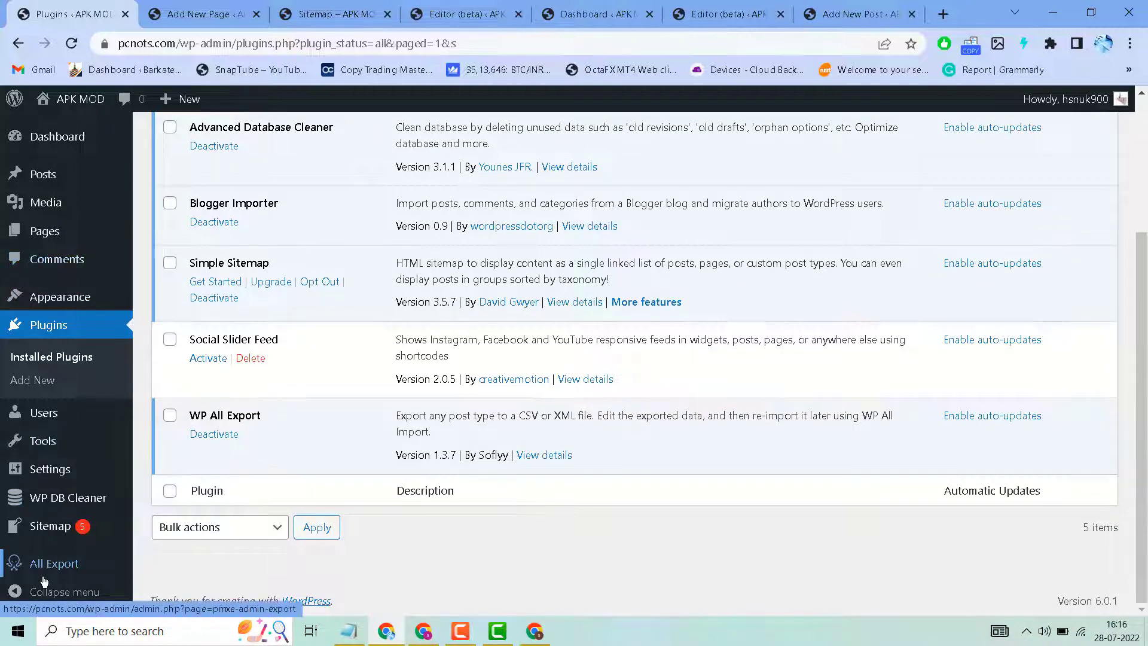
mouse_move(28, 575)
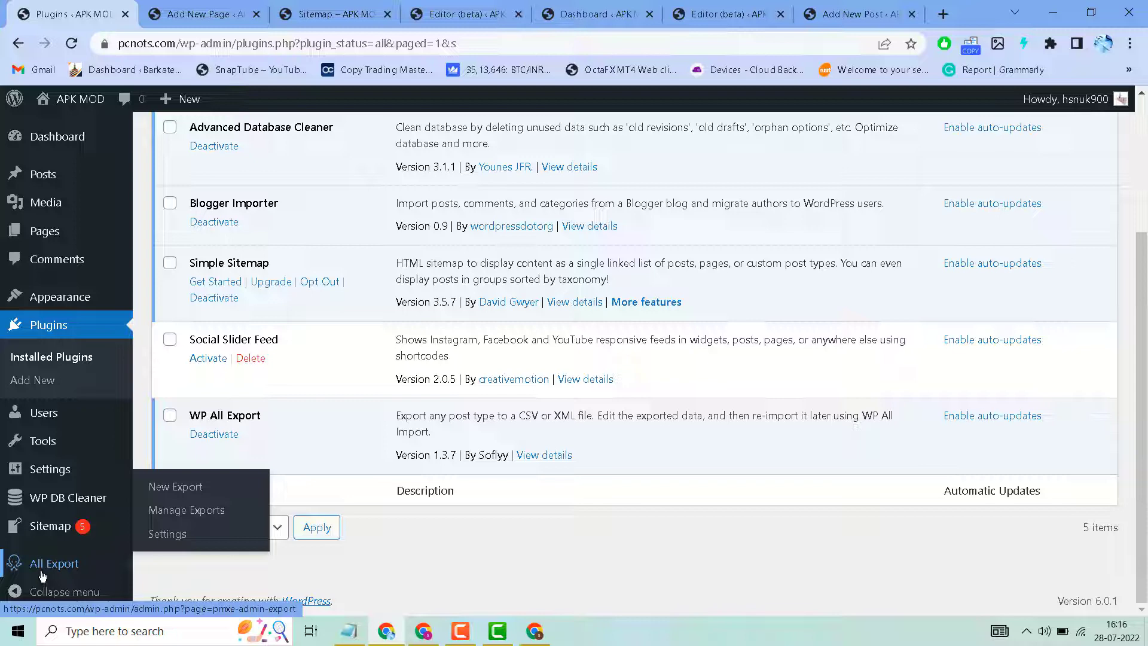
click(180, 498)
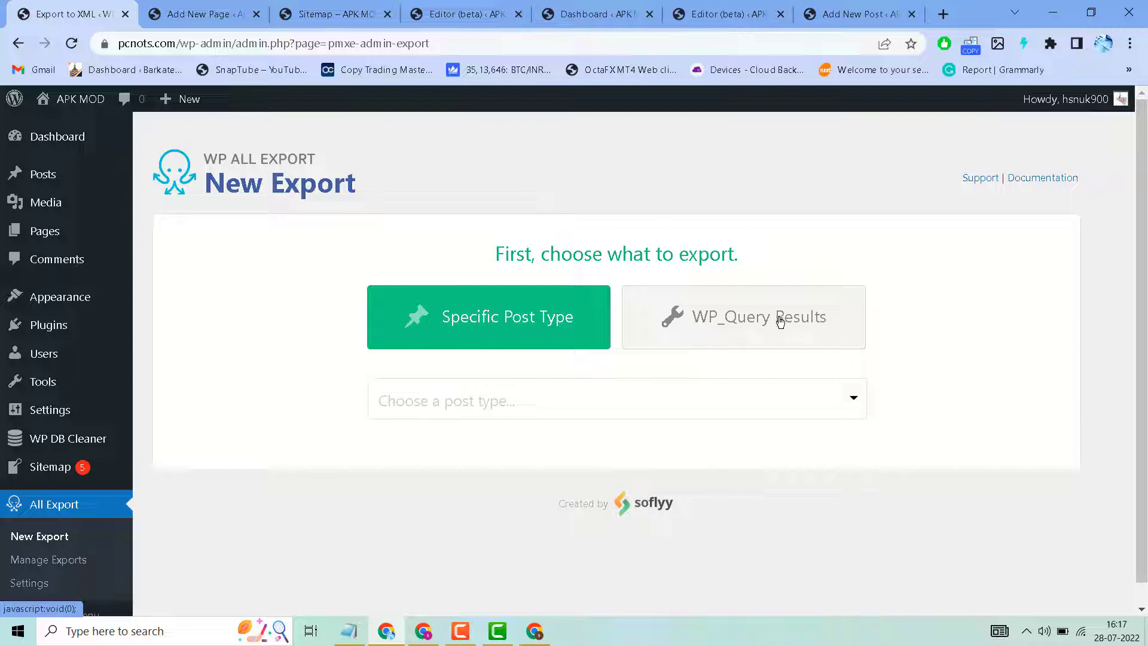
- Choose Posts as the specific post type, queuing 257 posts for export
click(521, 410)
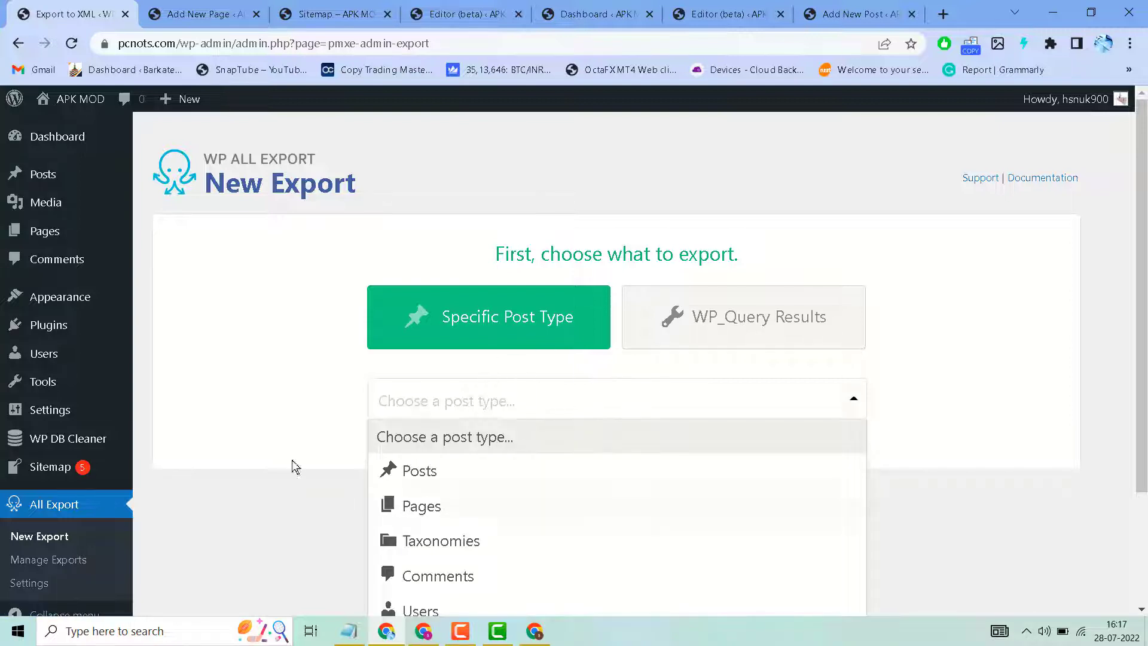
scroll(276, 443, down, 3)
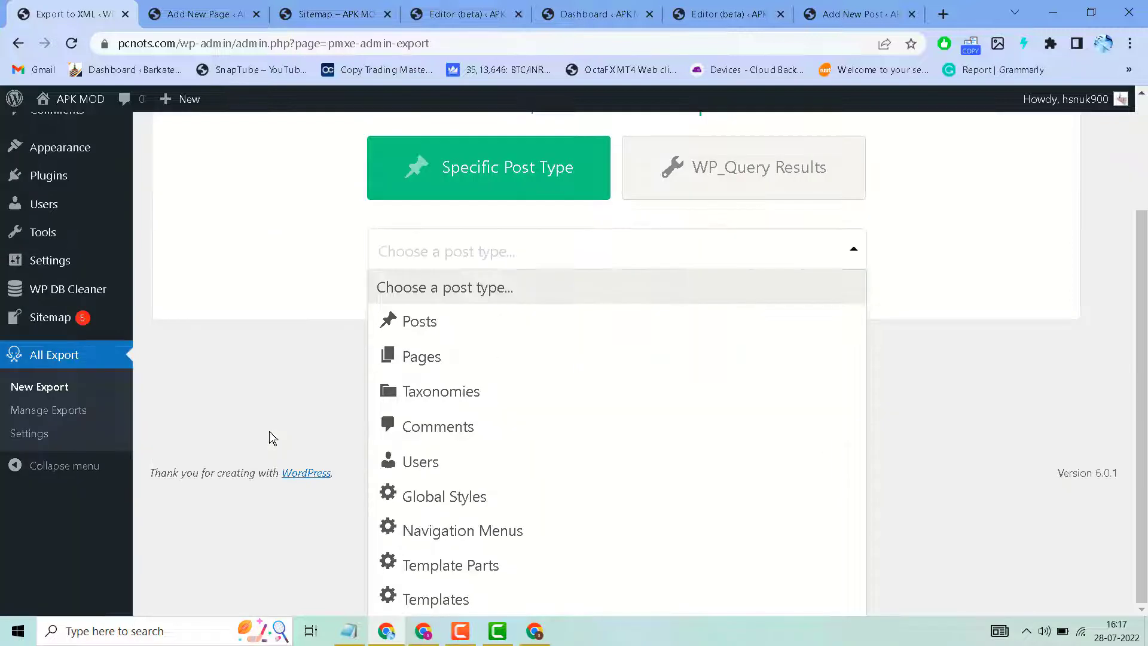
click(431, 333)
scroll(516, 508, down, 2)
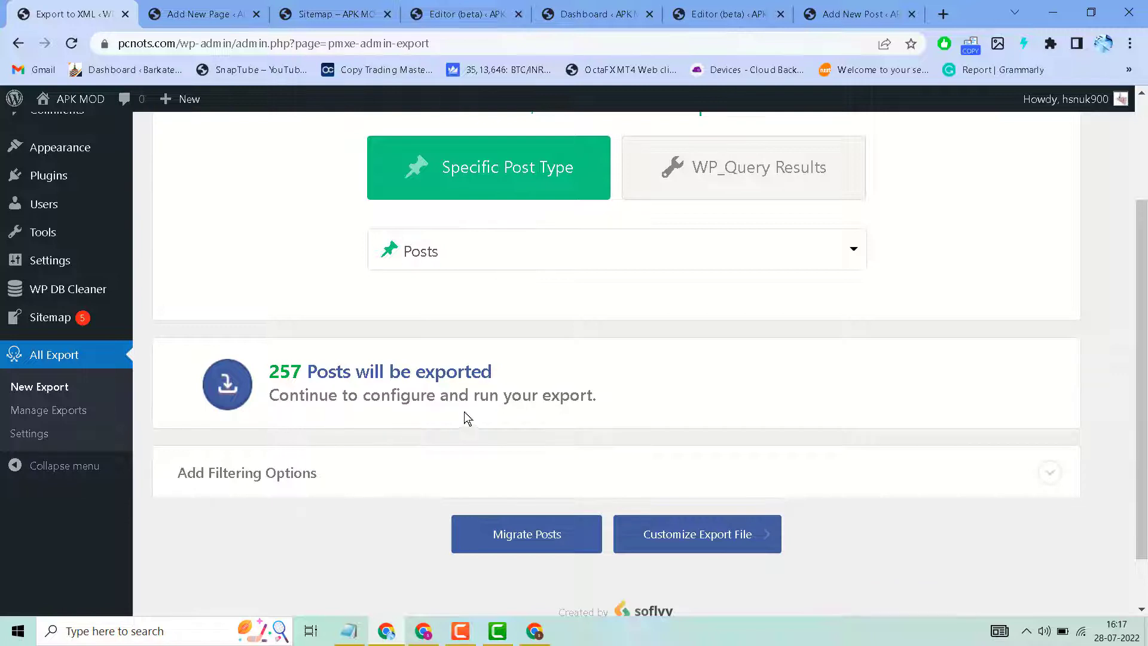
scroll(279, 508, down, 2)
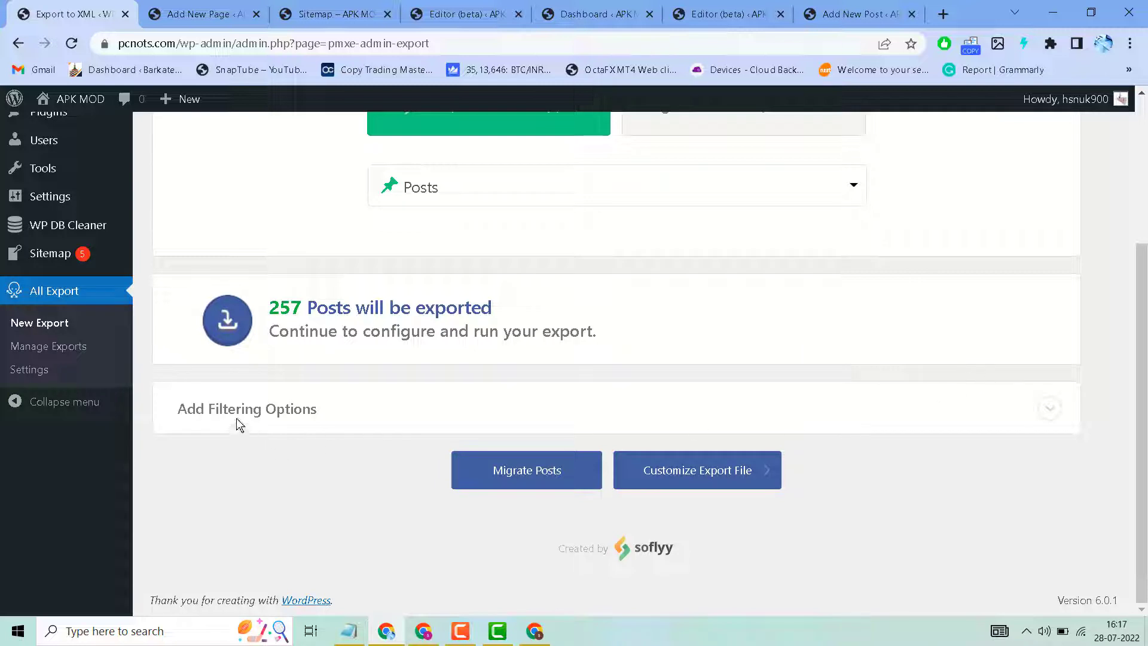
click(1049, 407)
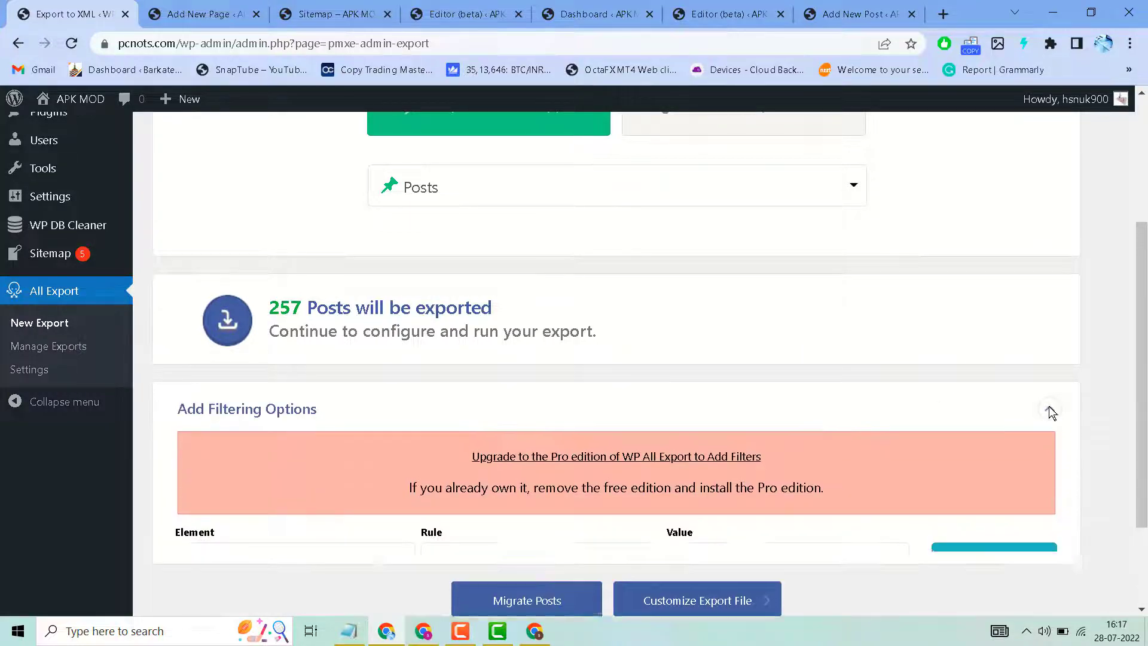
scroll(524, 432, down, 3)
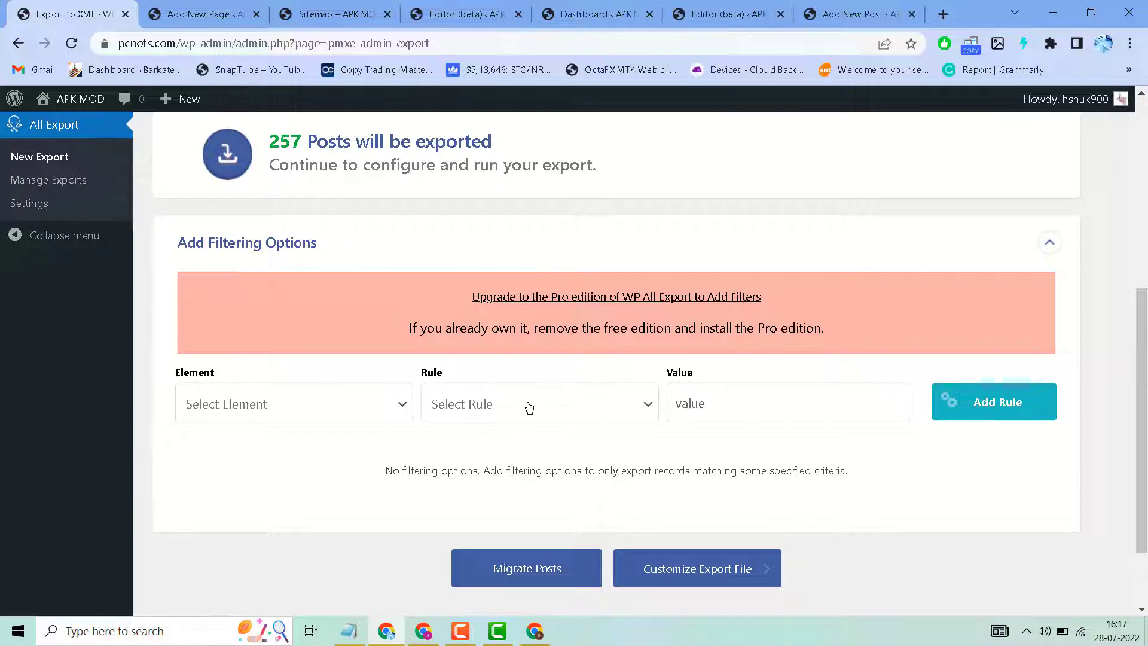
click(1049, 242)
click(1041, 295)
click(1054, 243)
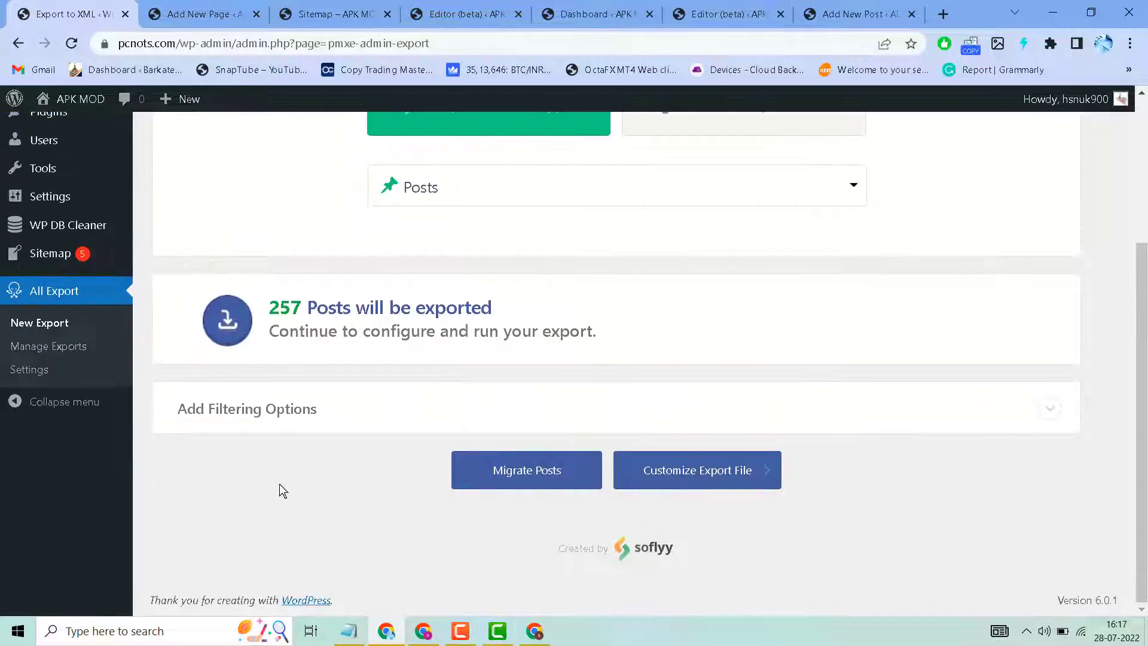
click(1052, 406)
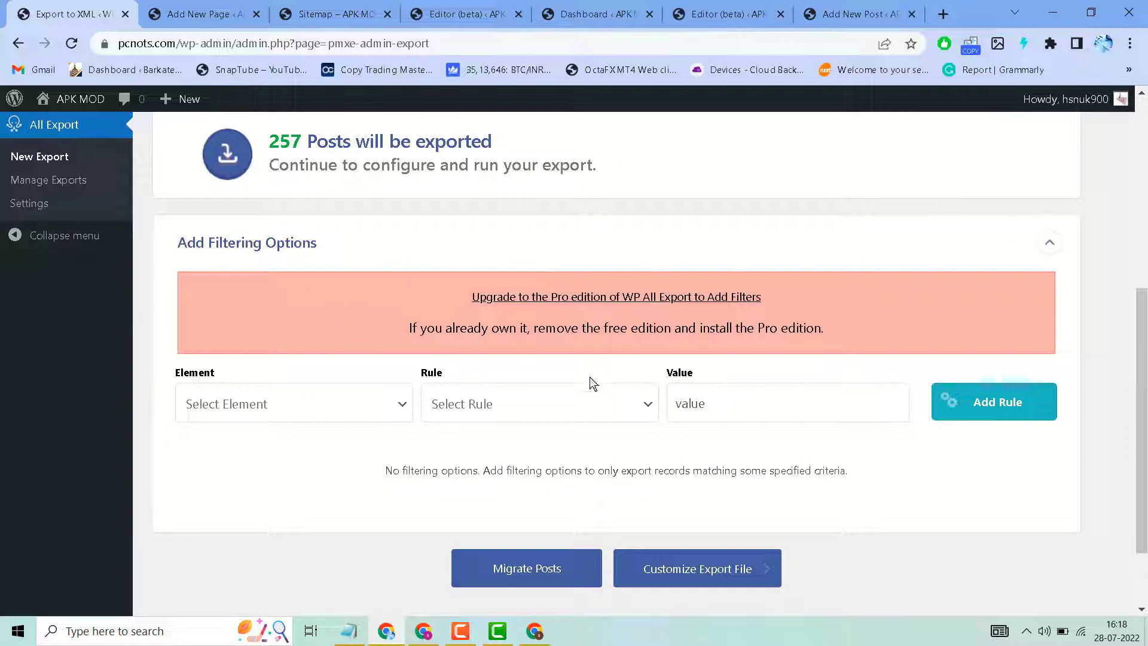
click(1051, 245)
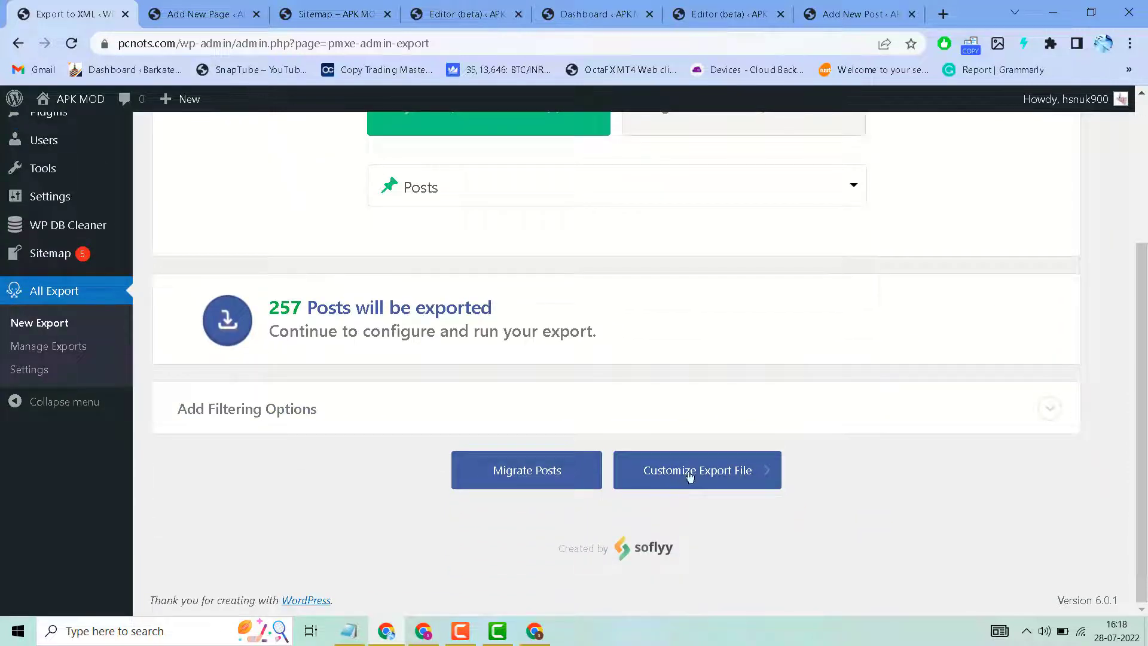
- Add all Standard fields (ID, Title, Content, Excerpt, Date, Post Type, Permalink) as export columns
click(723, 474)
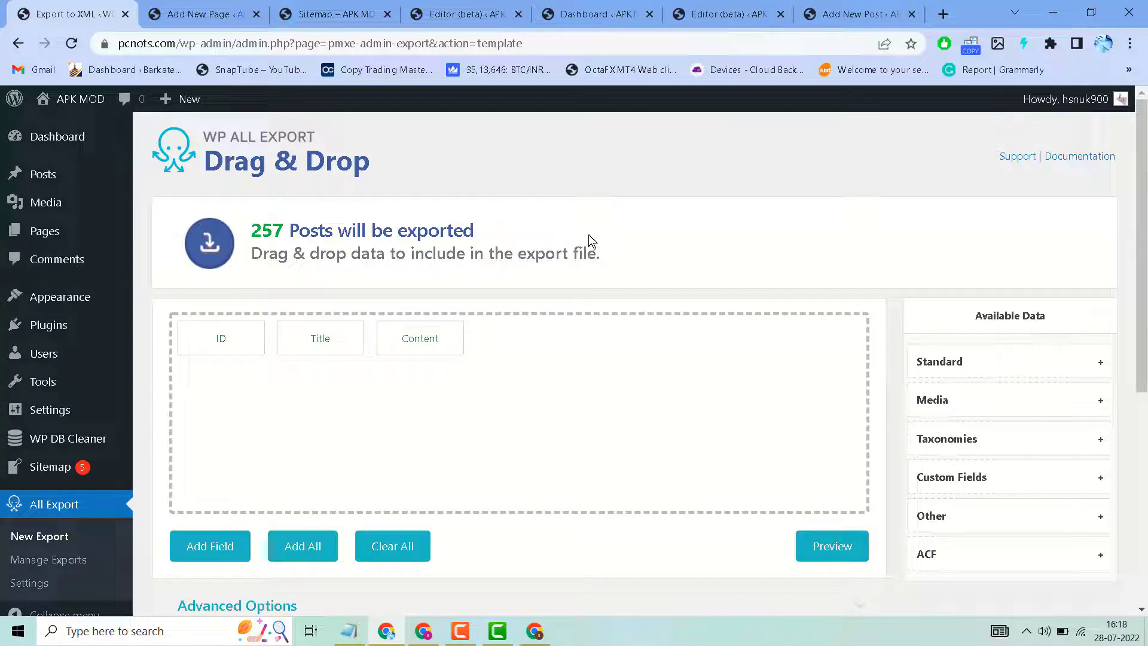
scroll(541, 512, down, 5)
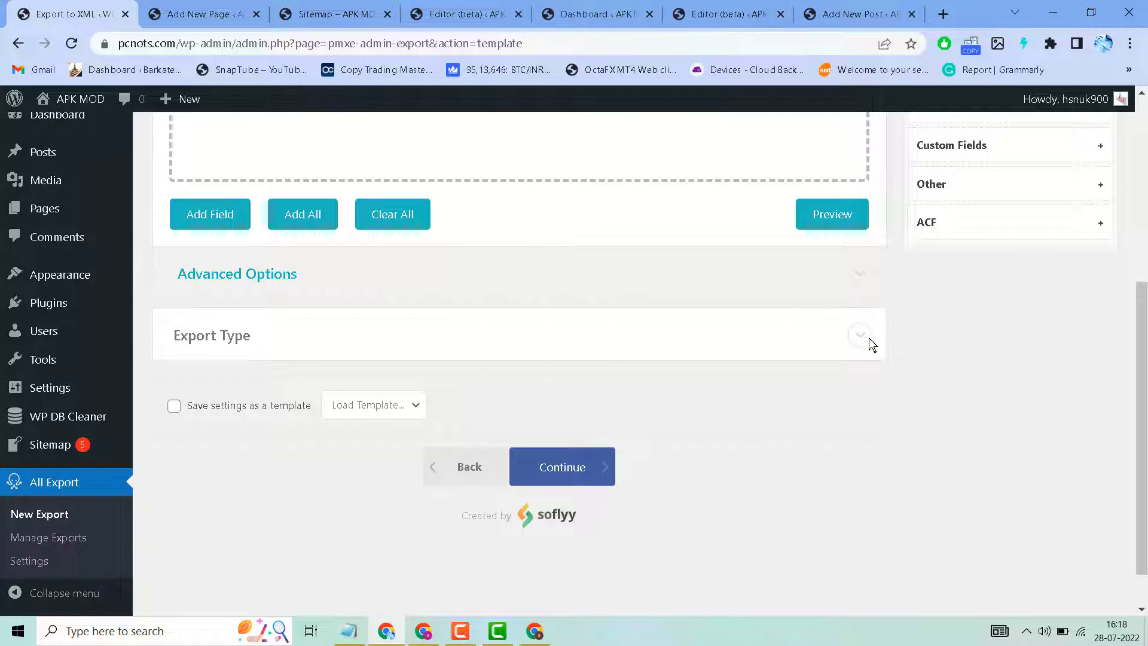
scroll(744, 363, up, 5)
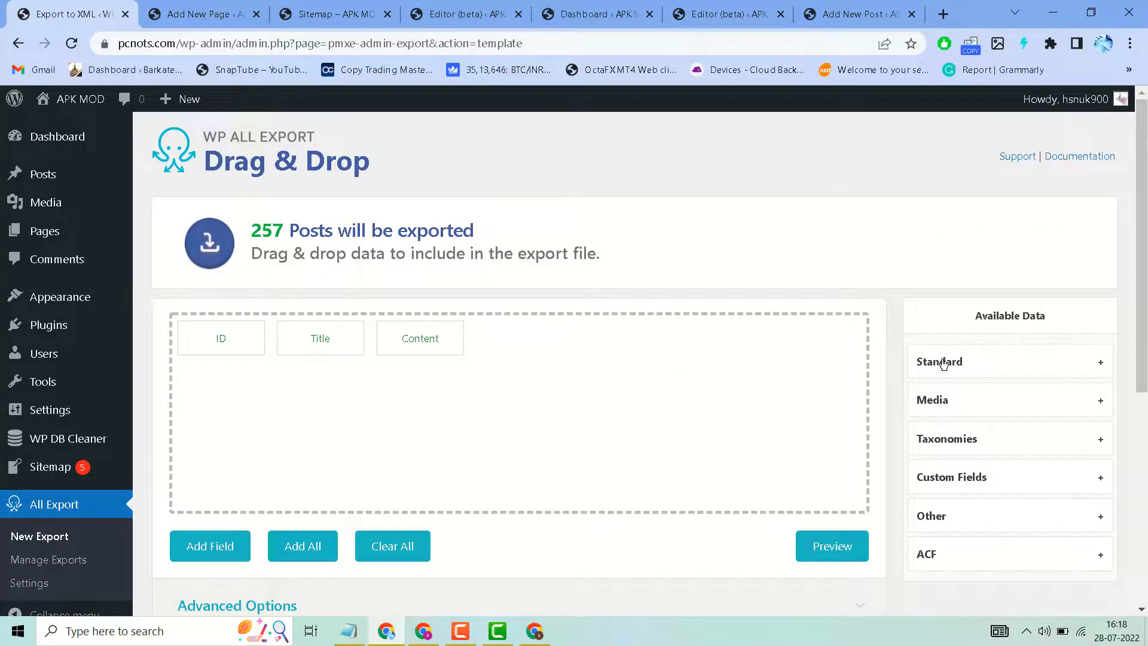
click(1102, 365)
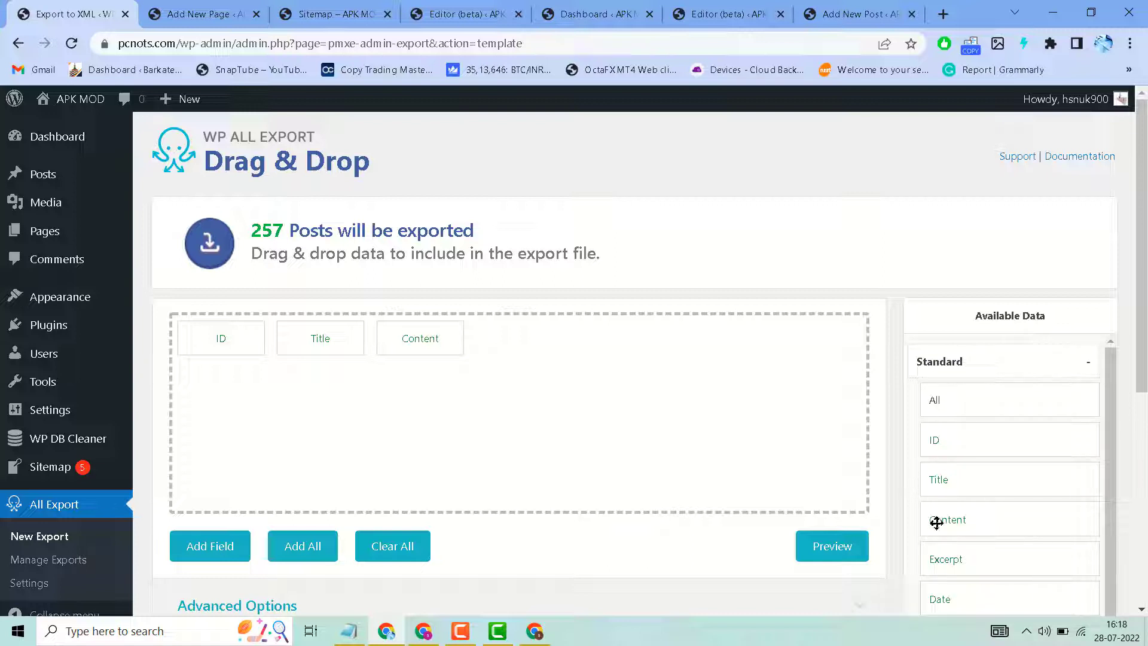
scroll(974, 540, down, 2)
scroll(972, 535, up, 2)
drag(964, 402, 242, 390)
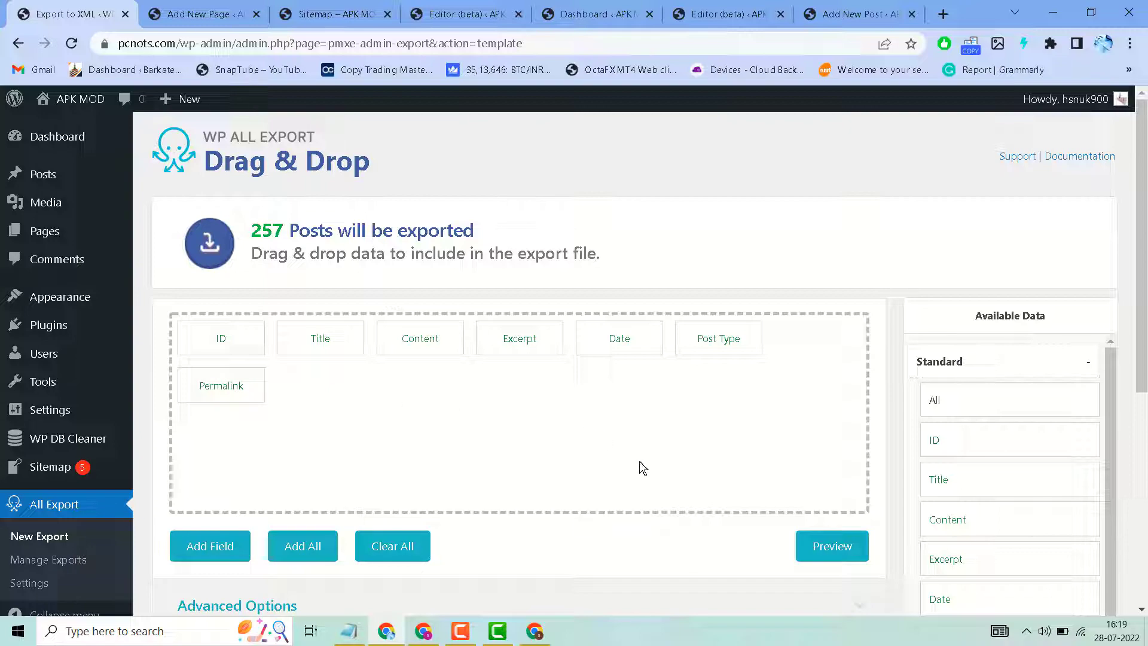
click(832, 549)
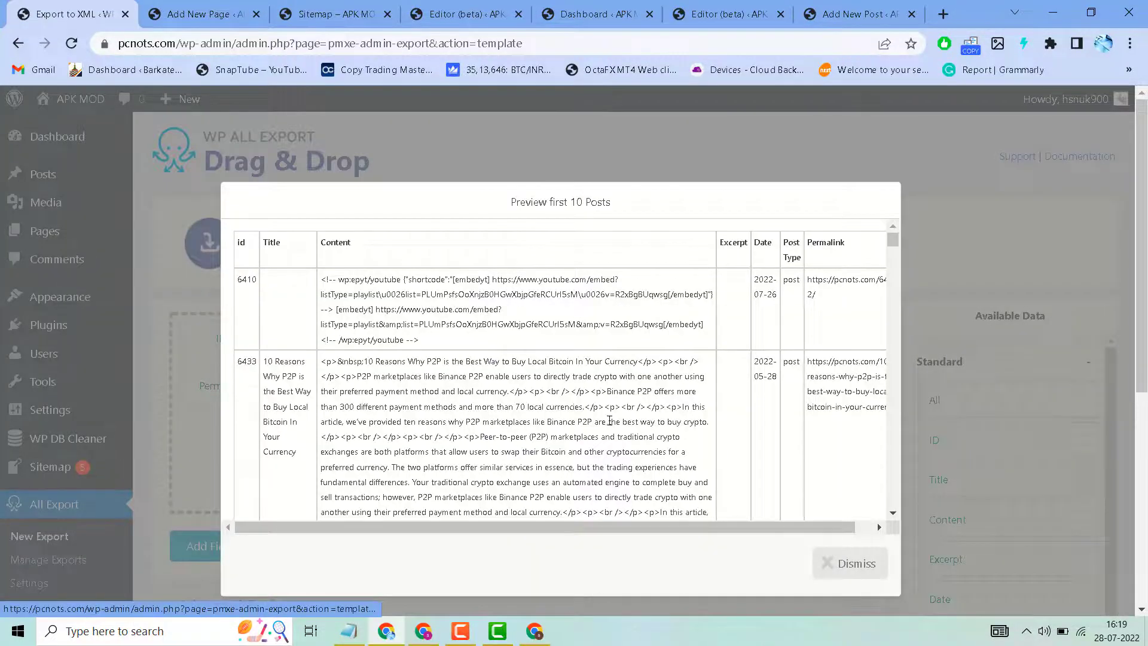
scroll(611, 422, down, 6)
scroll(610, 428, down, 15)
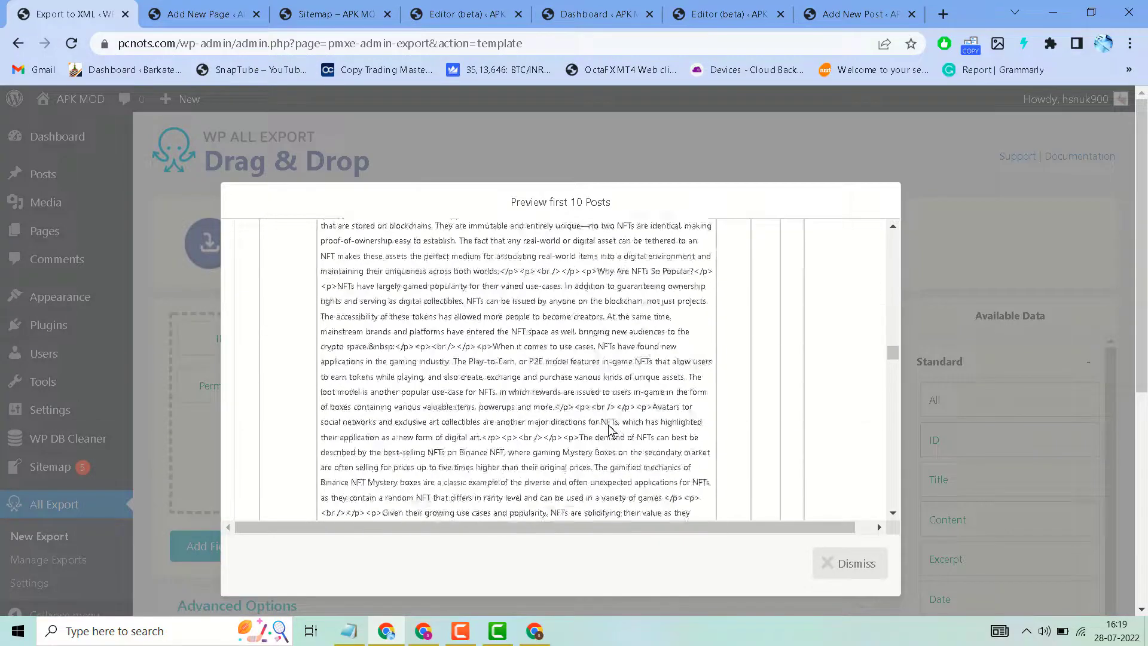
scroll(610, 426, down, 5)
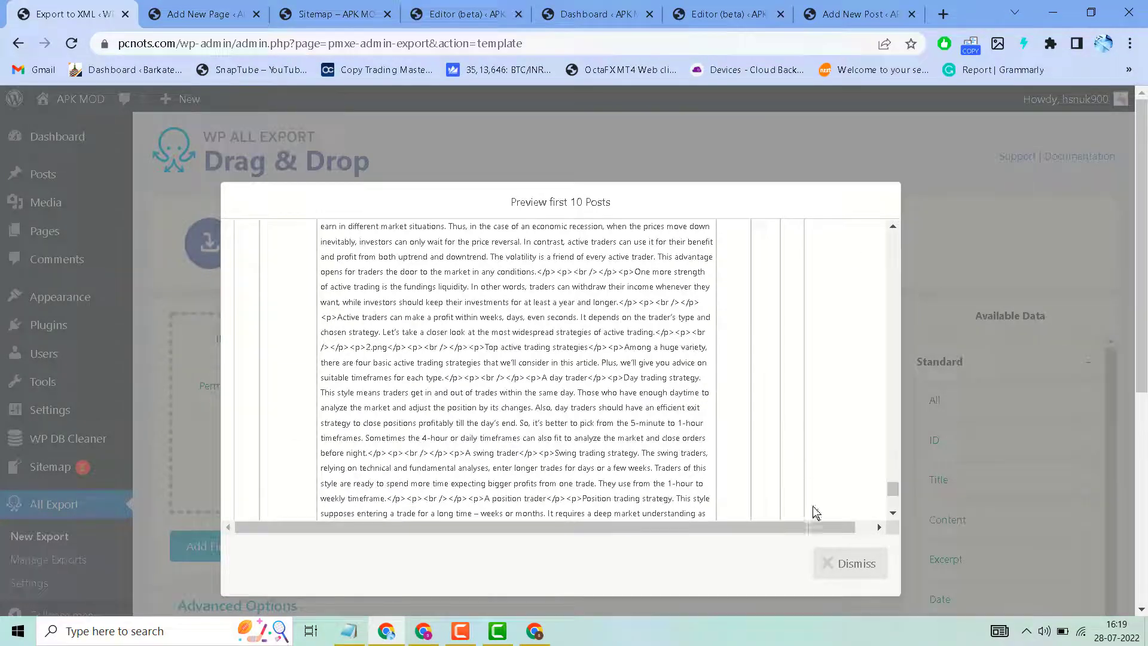
click(848, 565)
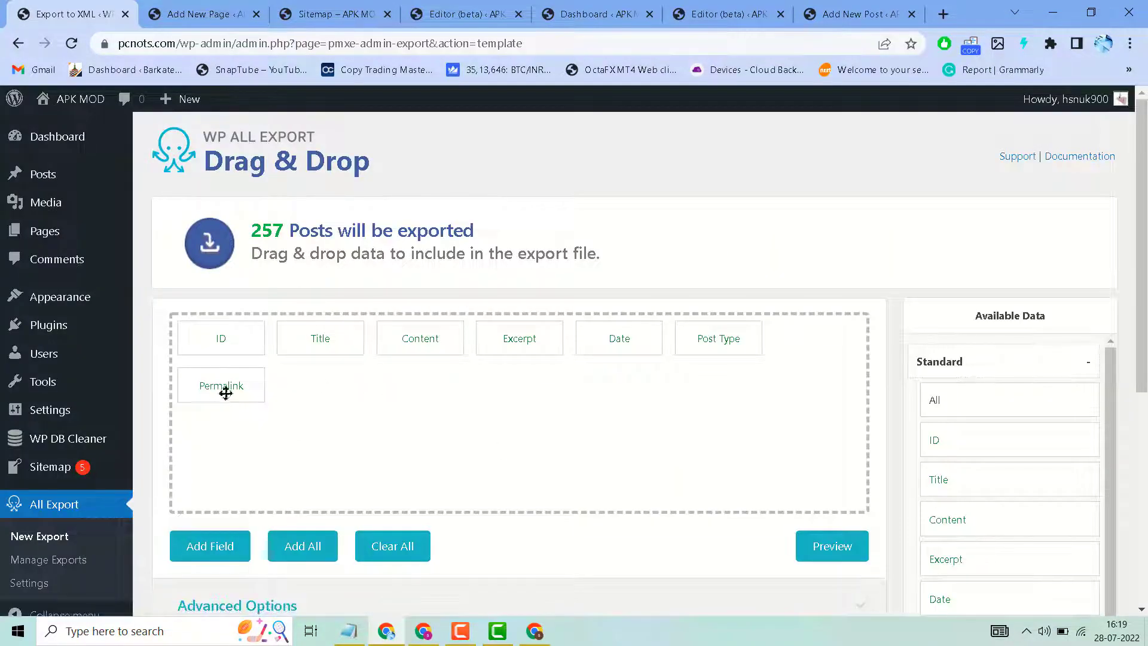
- Keep the export type as a Spreadsheet in CSV File format
scroll(450, 481, down, 3)
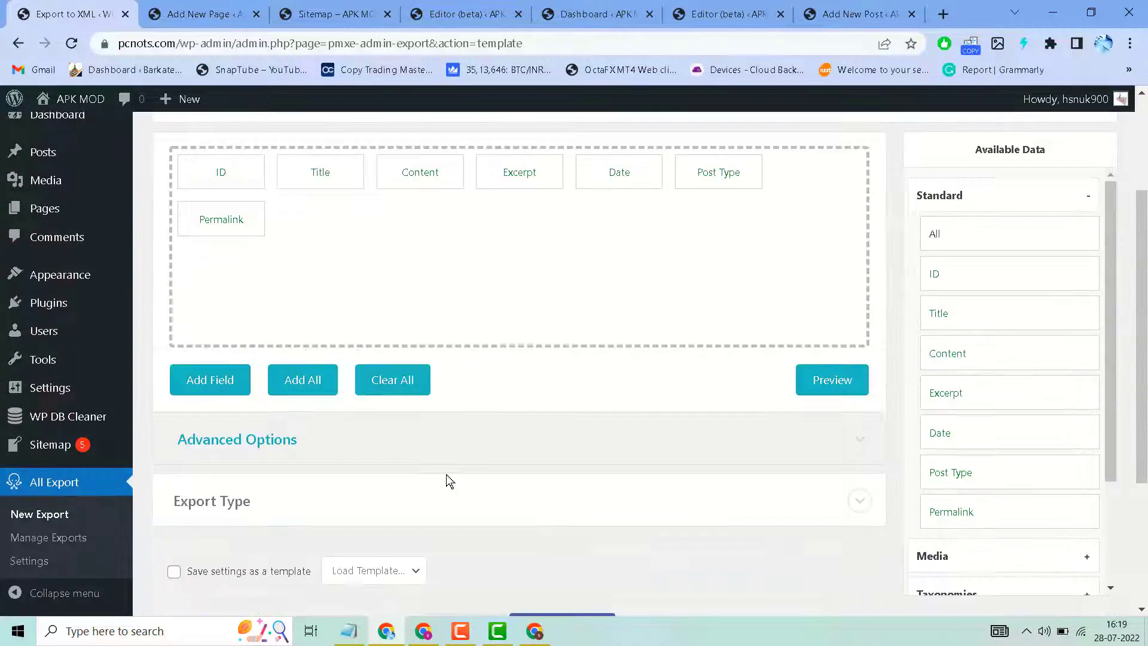
scroll(453, 468, down, 3)
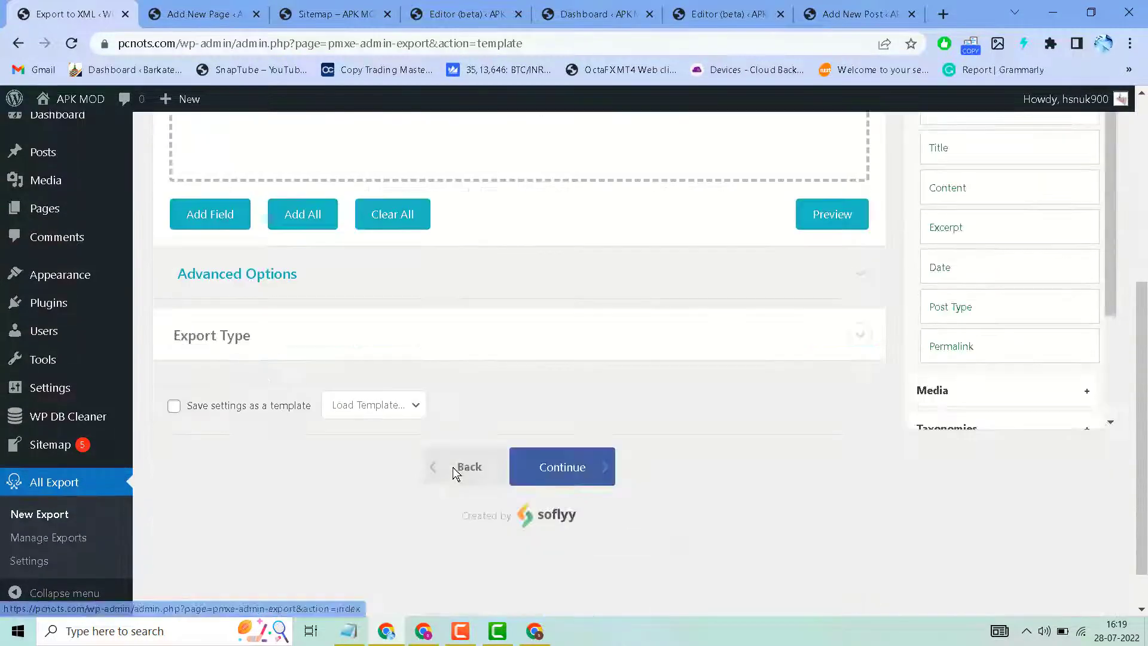
click(855, 343)
scroll(562, 419, down, 3)
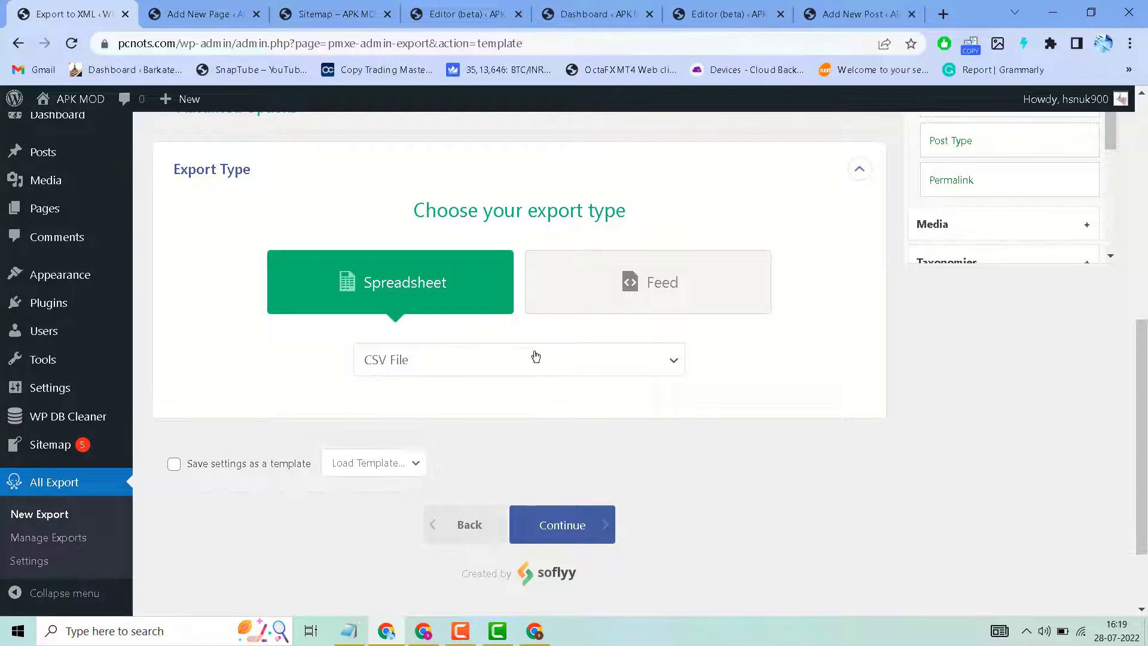
click(596, 358)
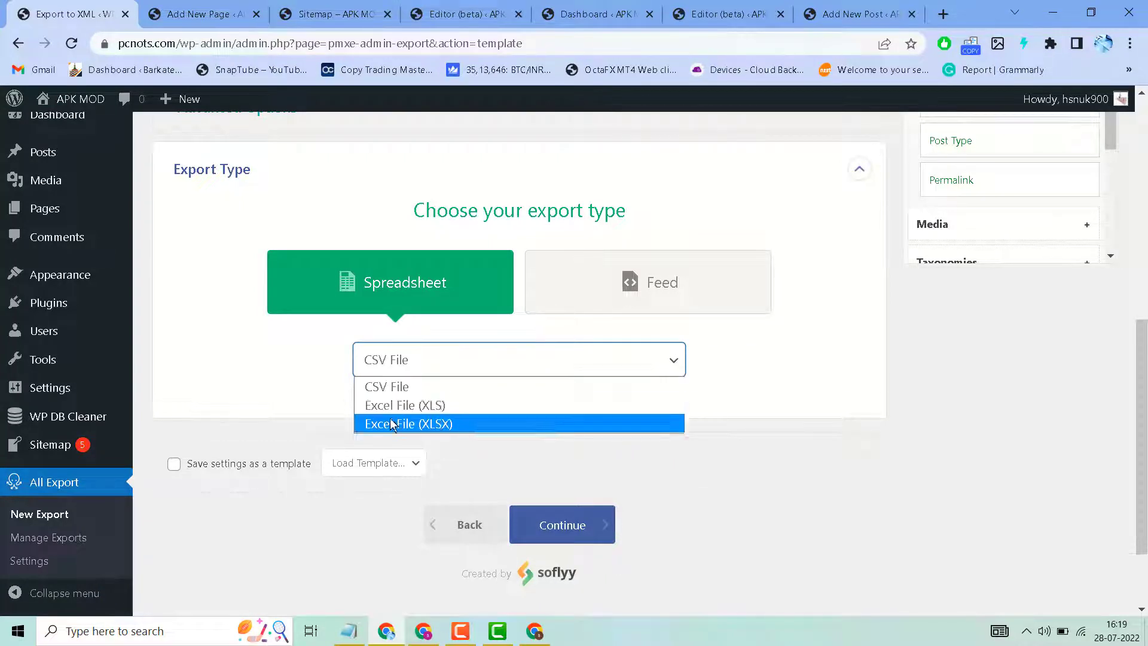
click(261, 383)
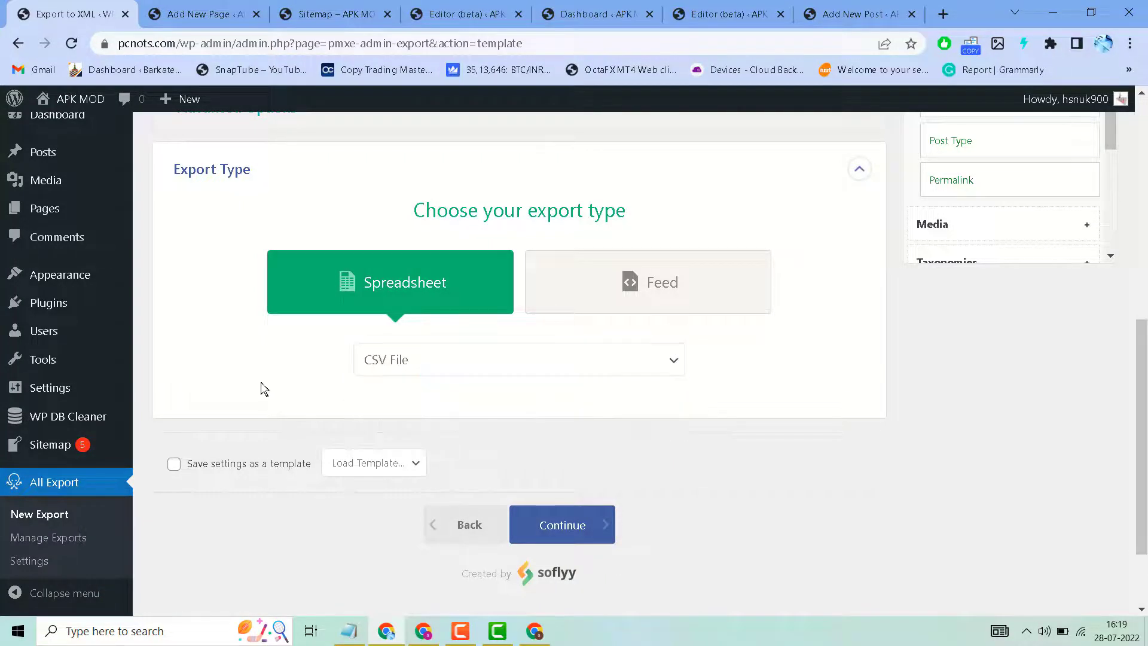
- Continue to Export Settings and confirm running the export of 257 posts
click(580, 527)
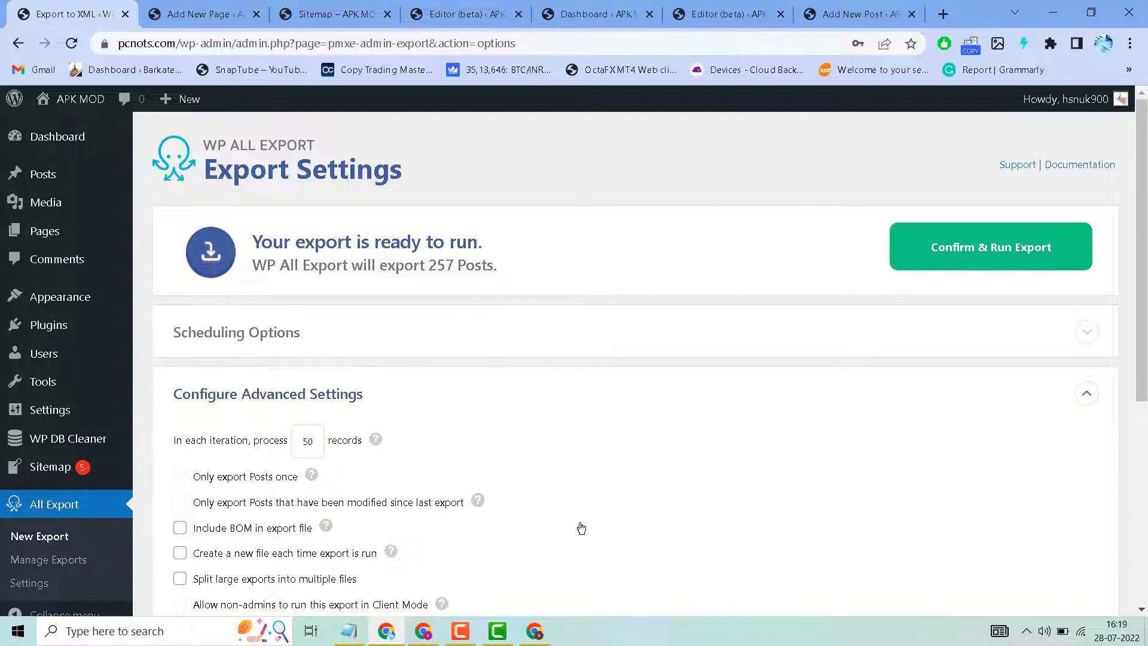
click(977, 259)
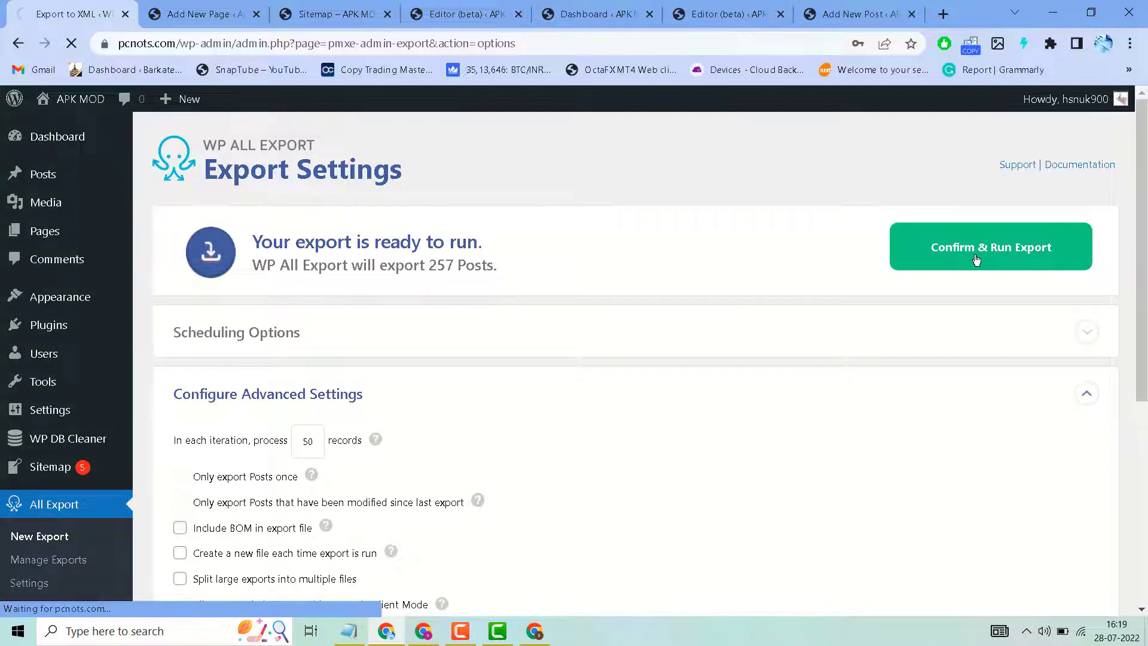